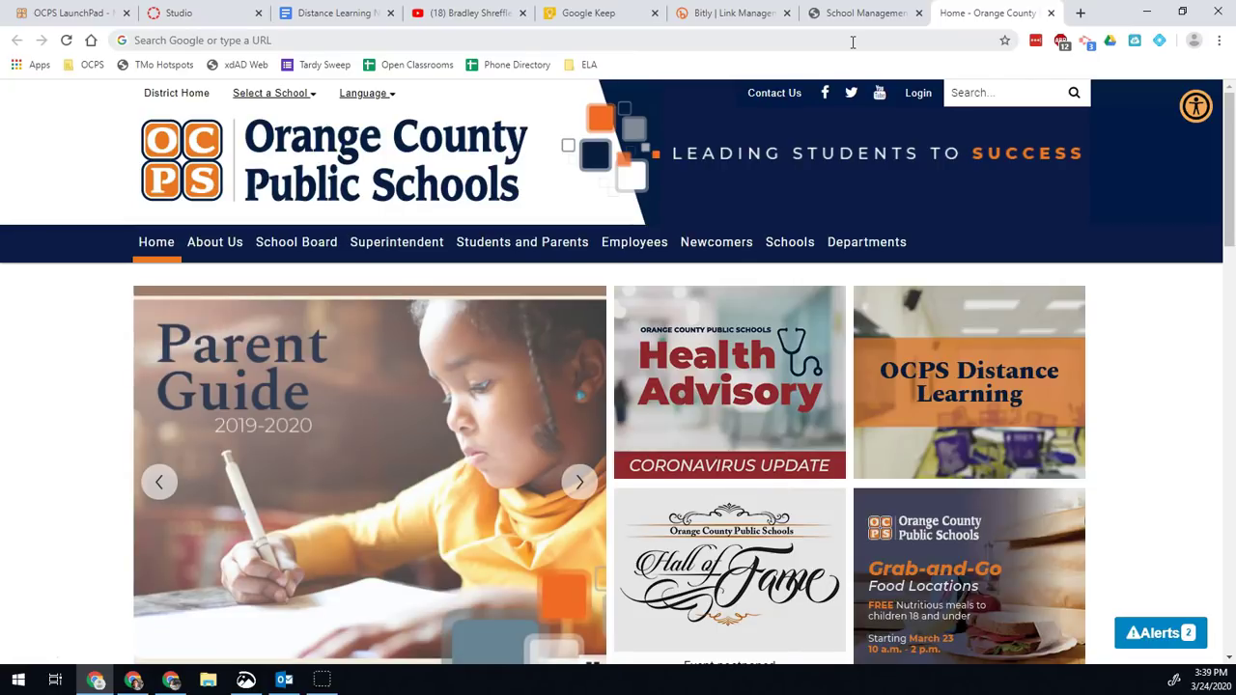
Select Chrome's address bar so a new web address can be entered.
click(830, 40)
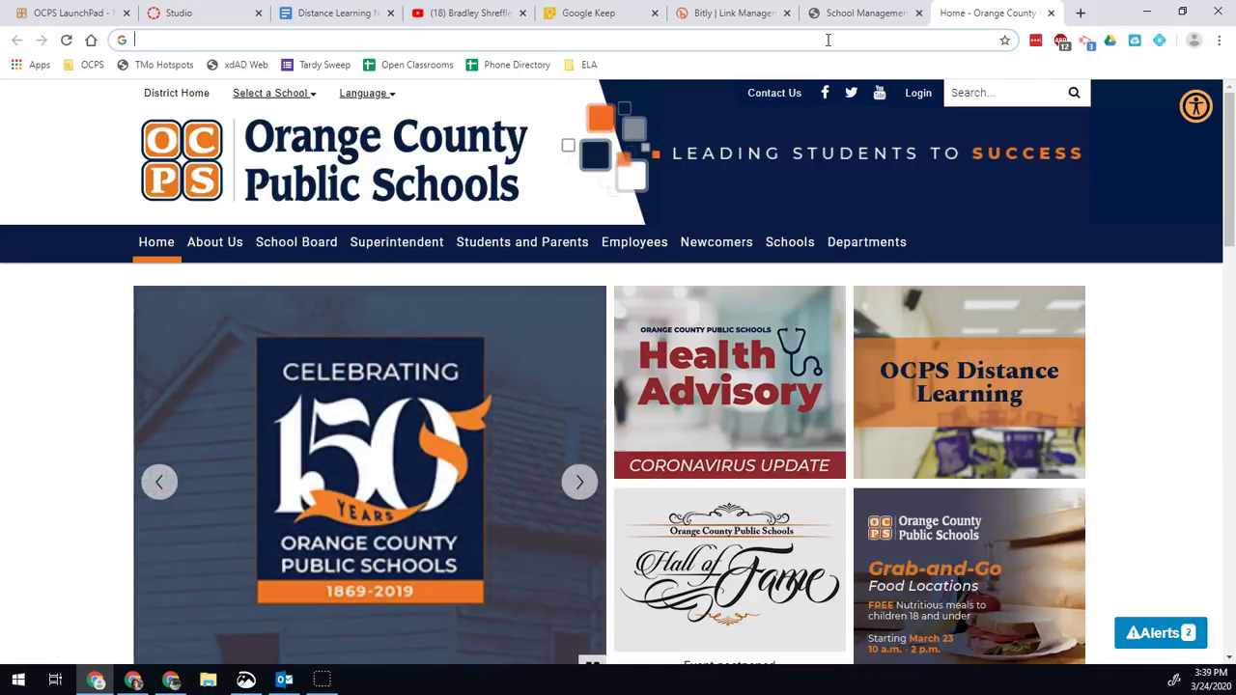
Load ocps.gl.blindsidenetworks.com/shr-dru-upq and join the Demo Room under the student's shortened first name.
text(ocps.gl.blindsidenetworks.com/shr-dru-upq)
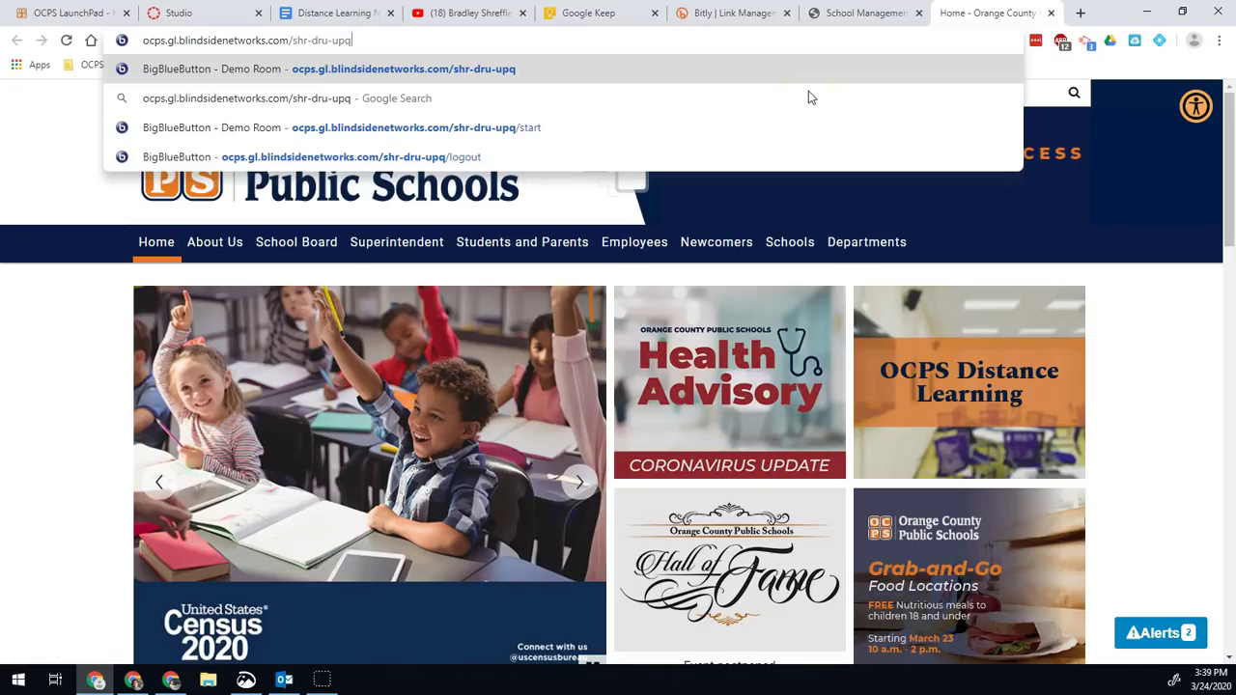
key(Return)
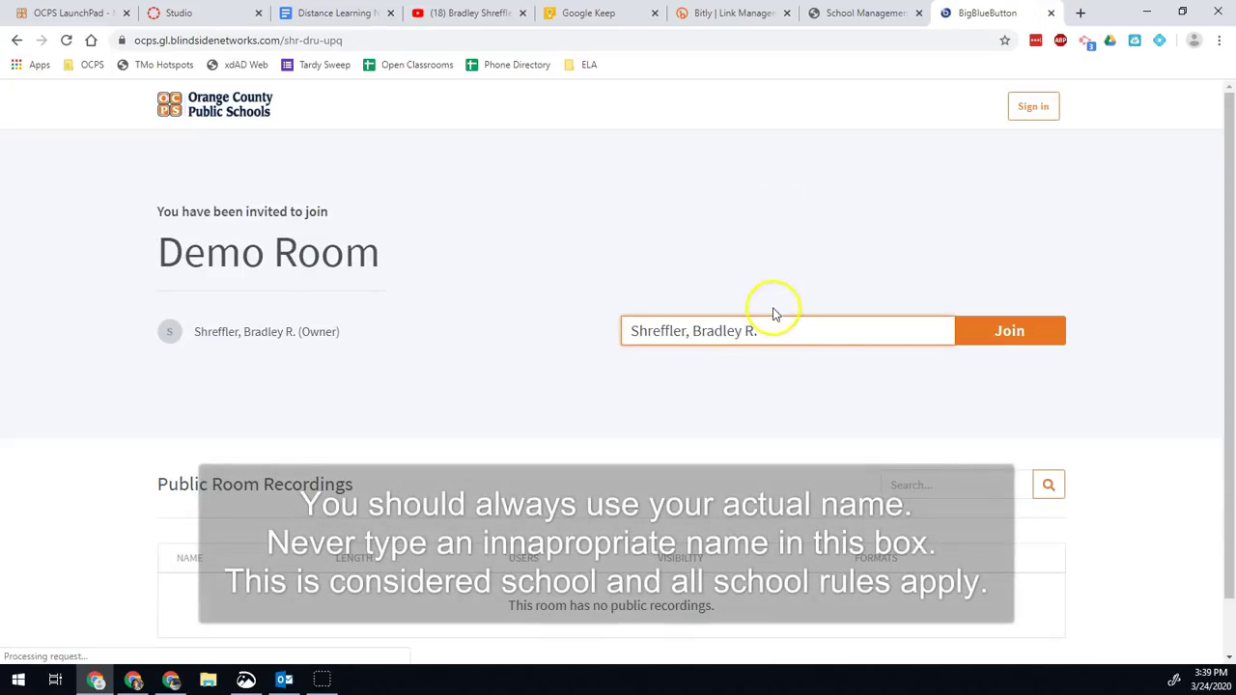
click(690, 331)
drag(767, 331, 593, 329)
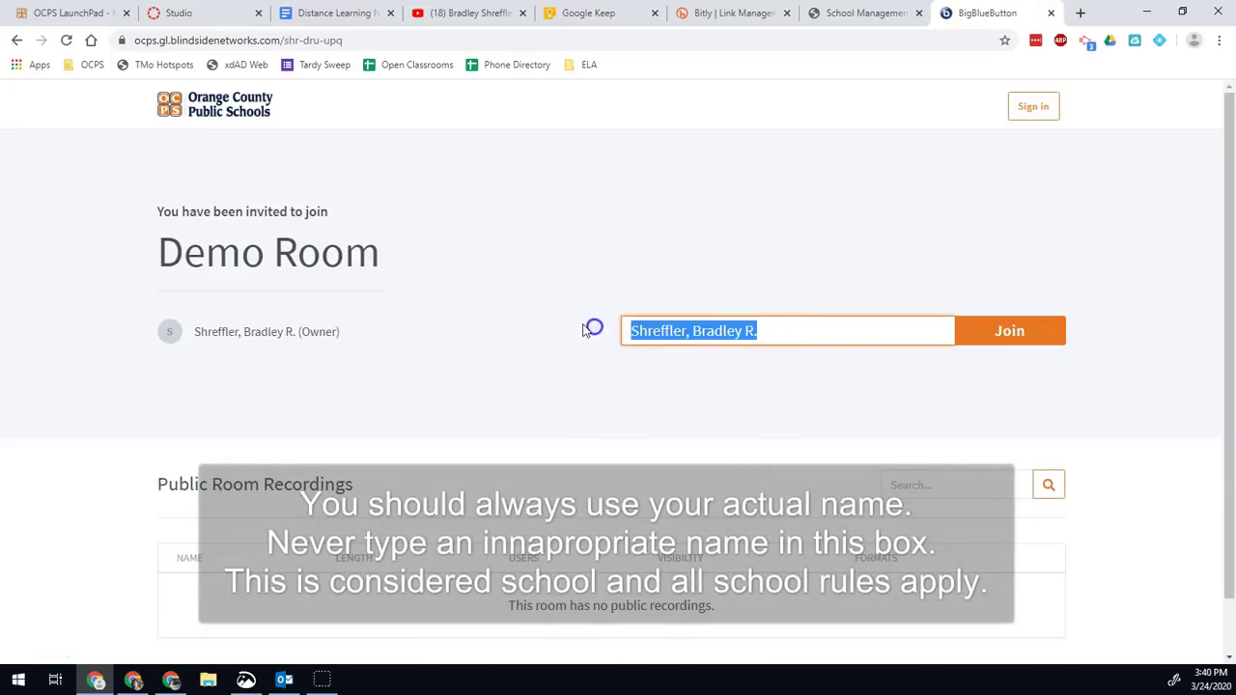
text(Brad)
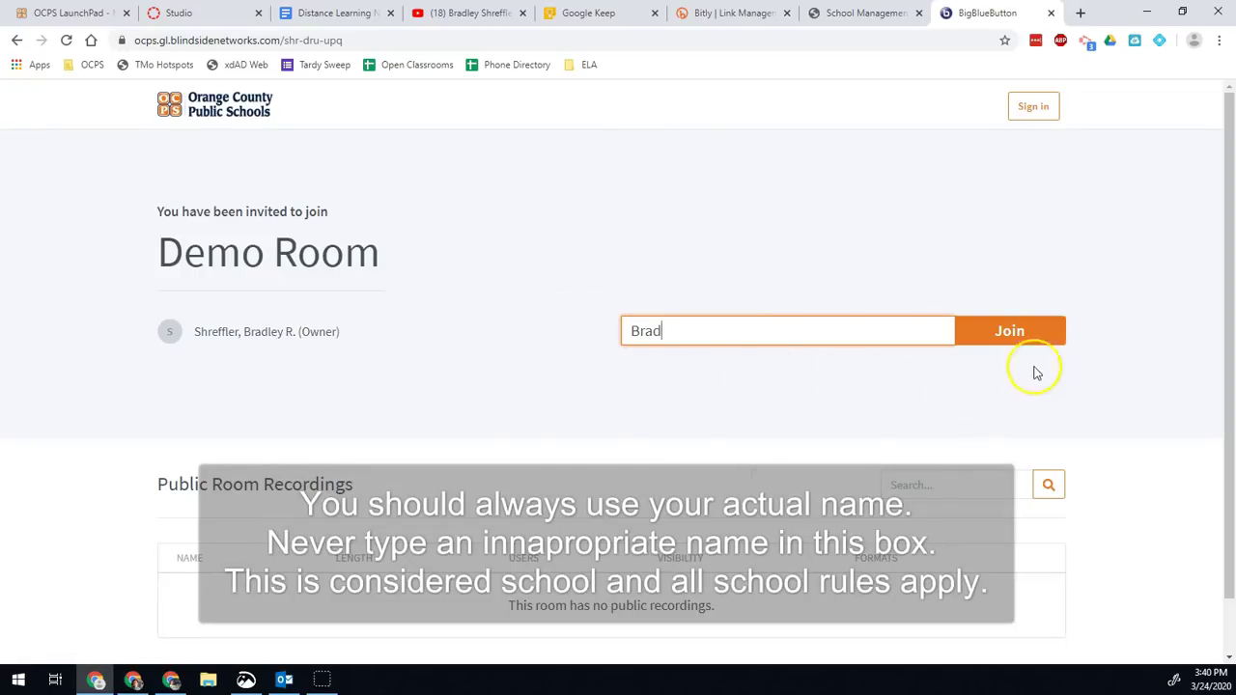
click(1002, 341)
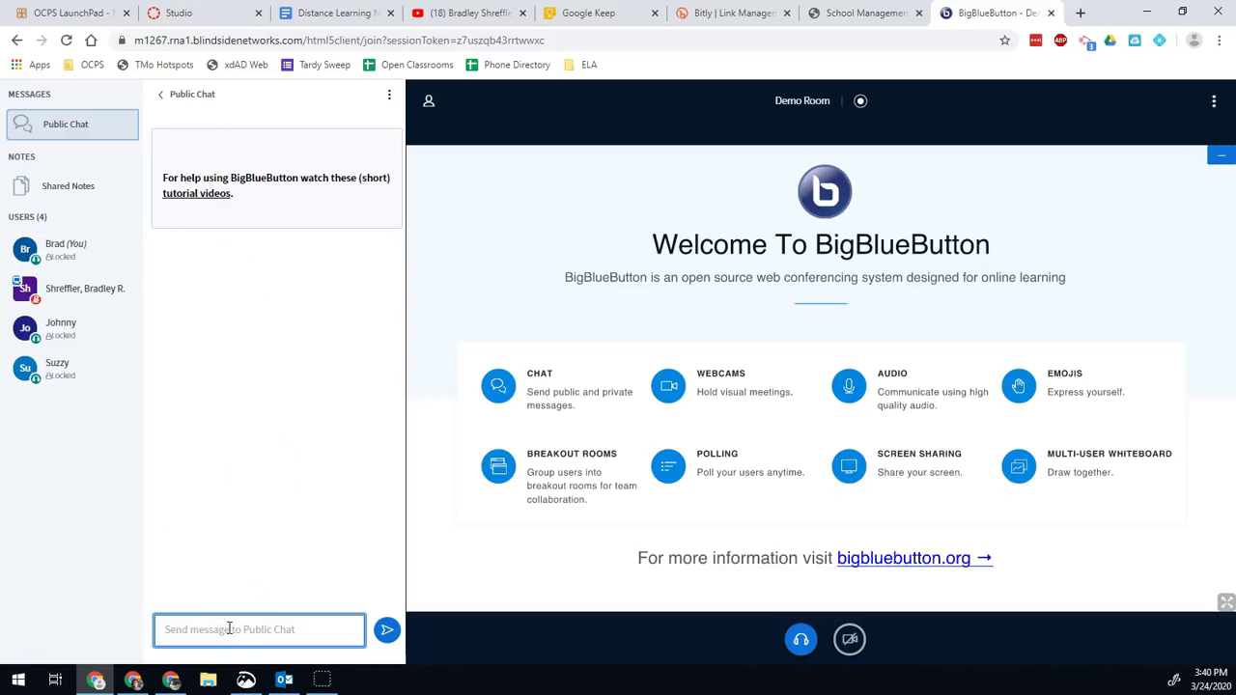
Post 'Teach, I have a question!' and 'How do I complete the homework from last night!' in Public Chat.
text(Teach, I have a question!)
key(Return)
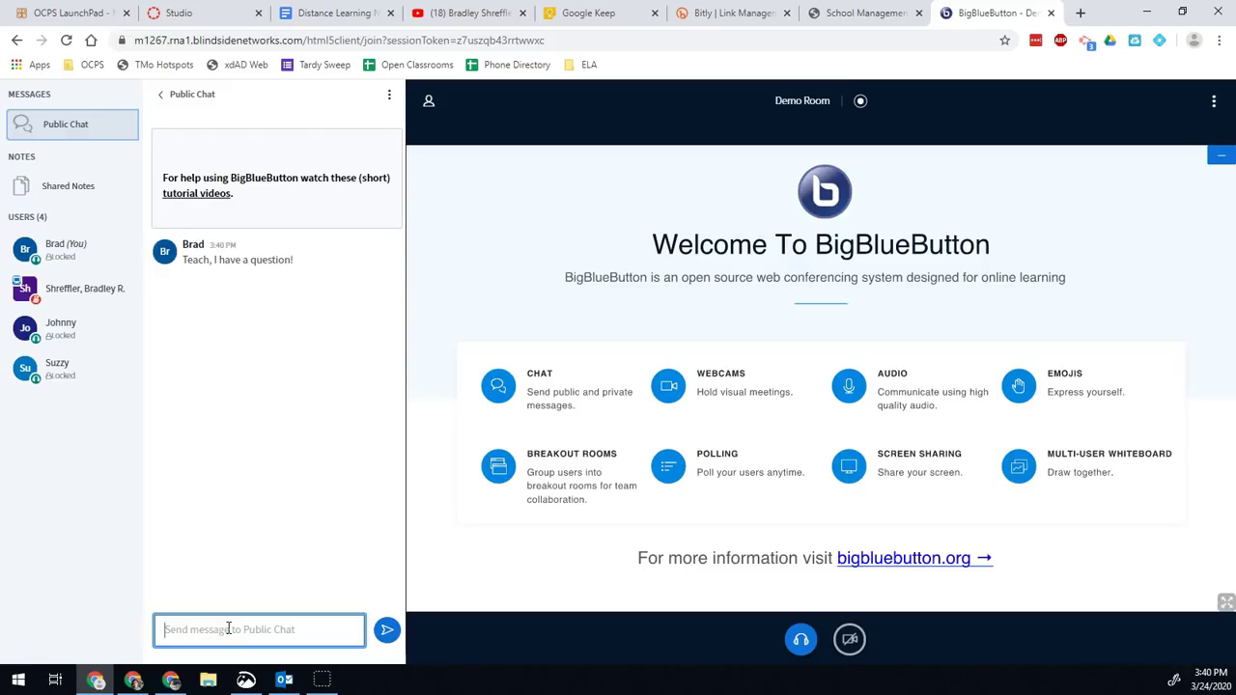
text(How do I complete the home)
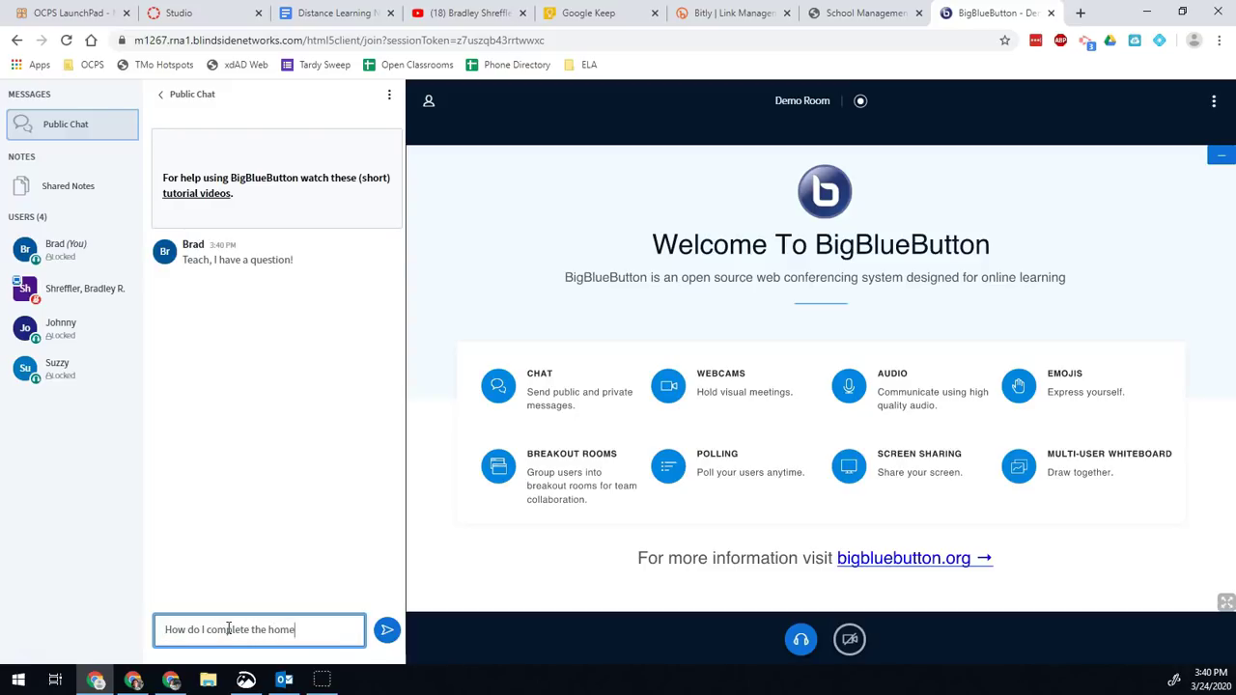
text(work from last night!)
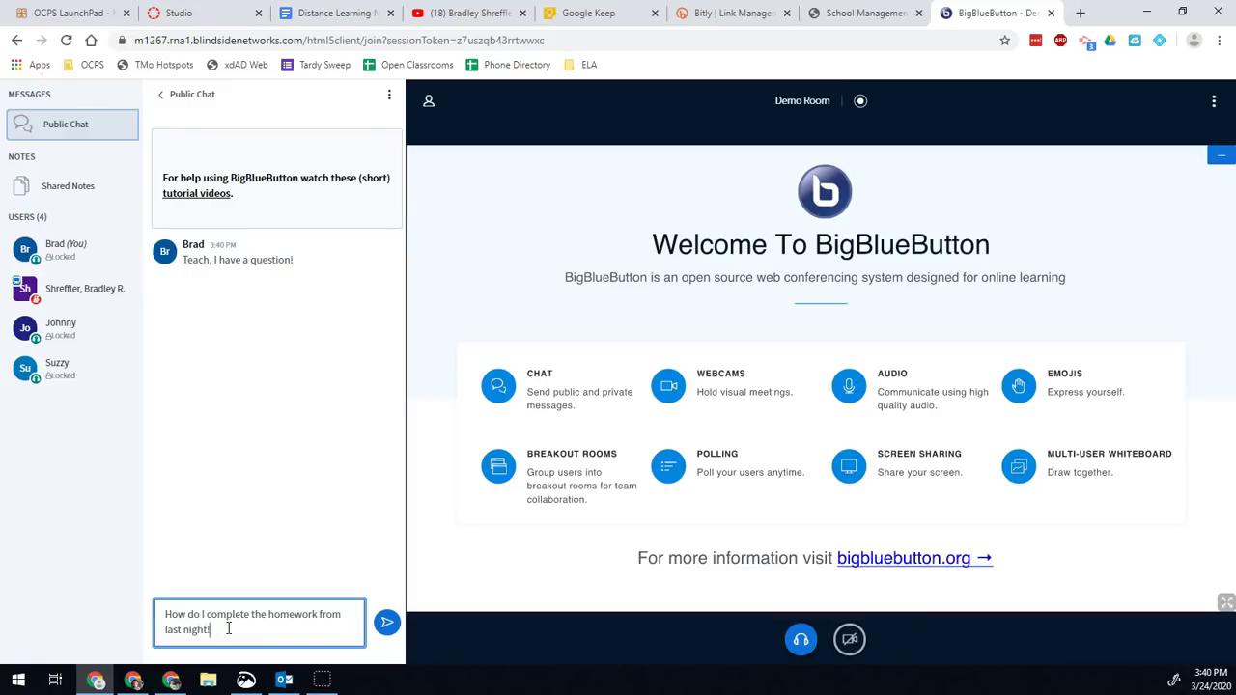
key(Return)
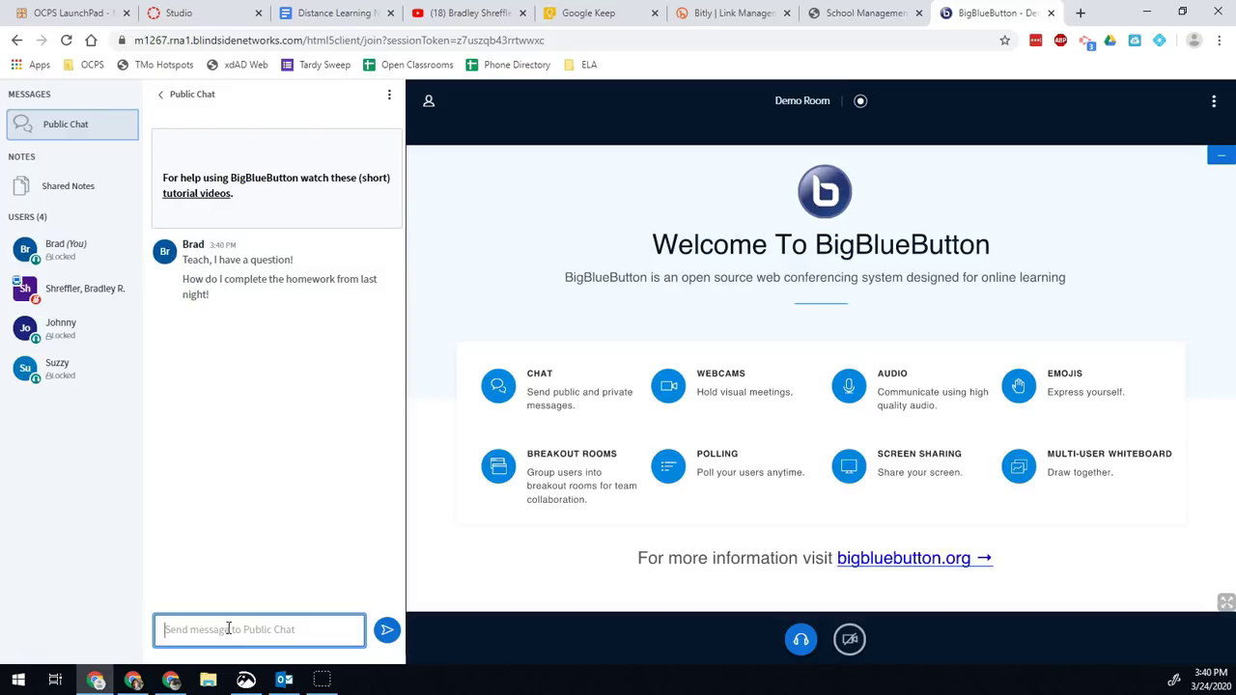
click(34, 667)
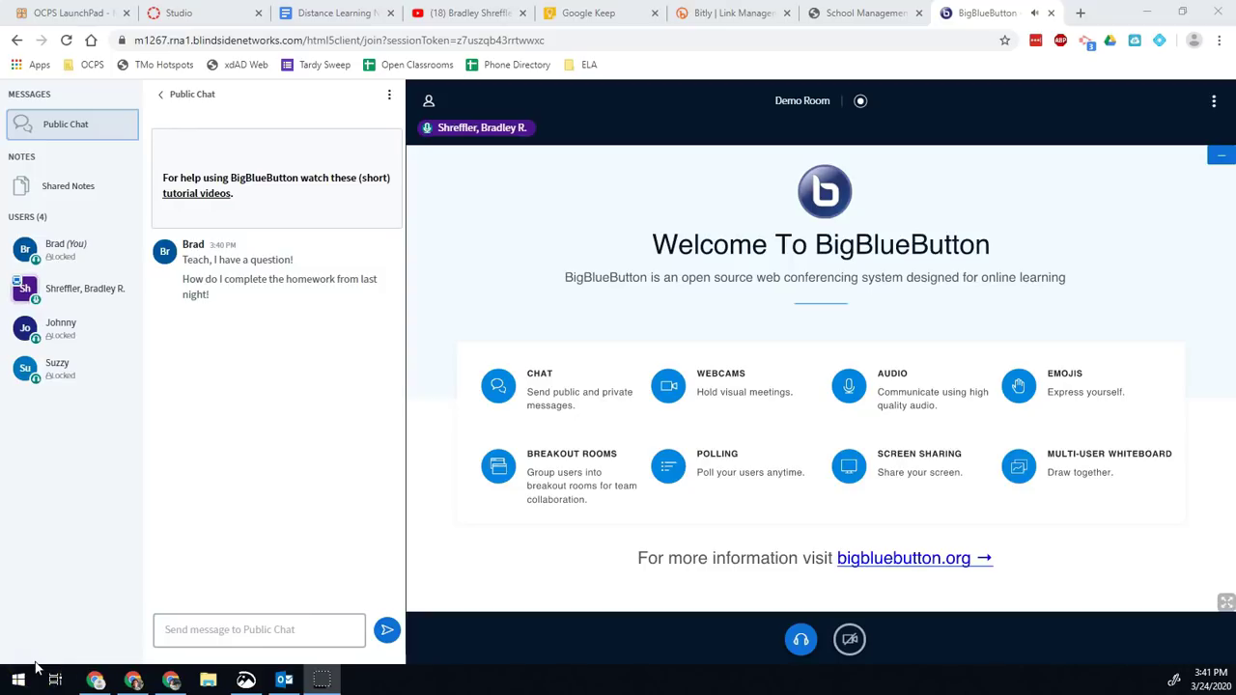
Refocus the meeting window and wait for the teacher's 'great question' reply in chat.
click(197, 549)
click(208, 526)
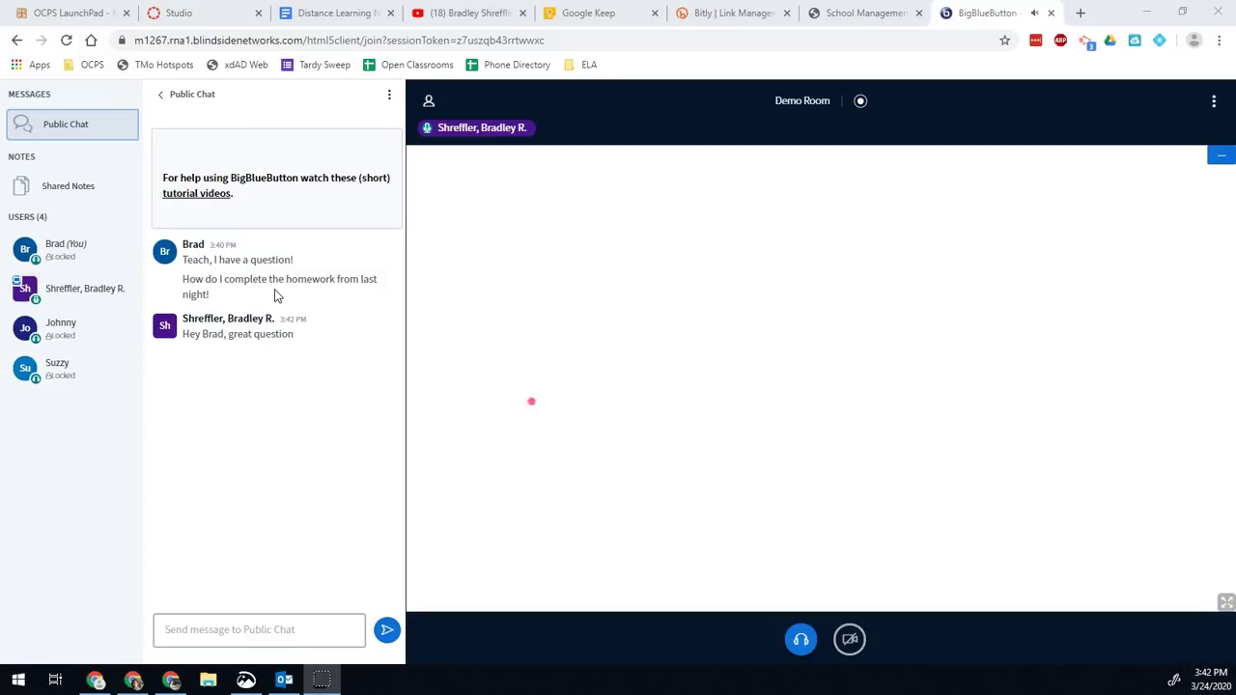
click(284, 293)
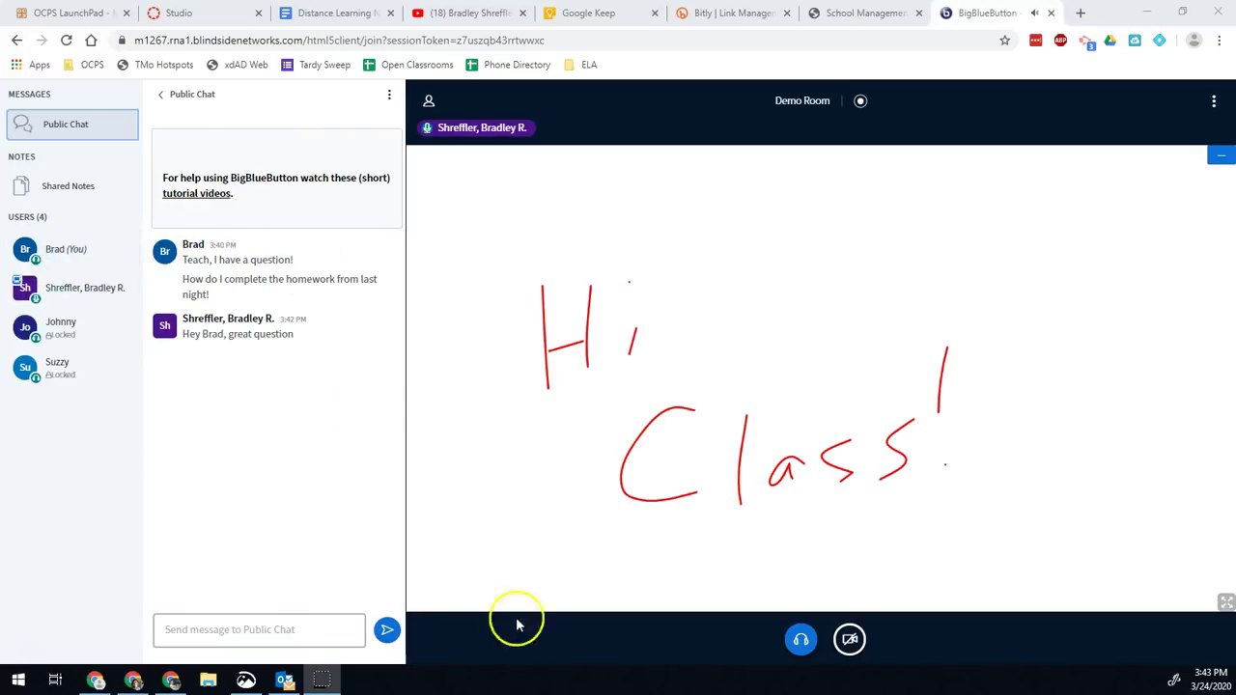
Allow camera access and start sharing the HD Pro Webcam C920 camera.
click(850, 641)
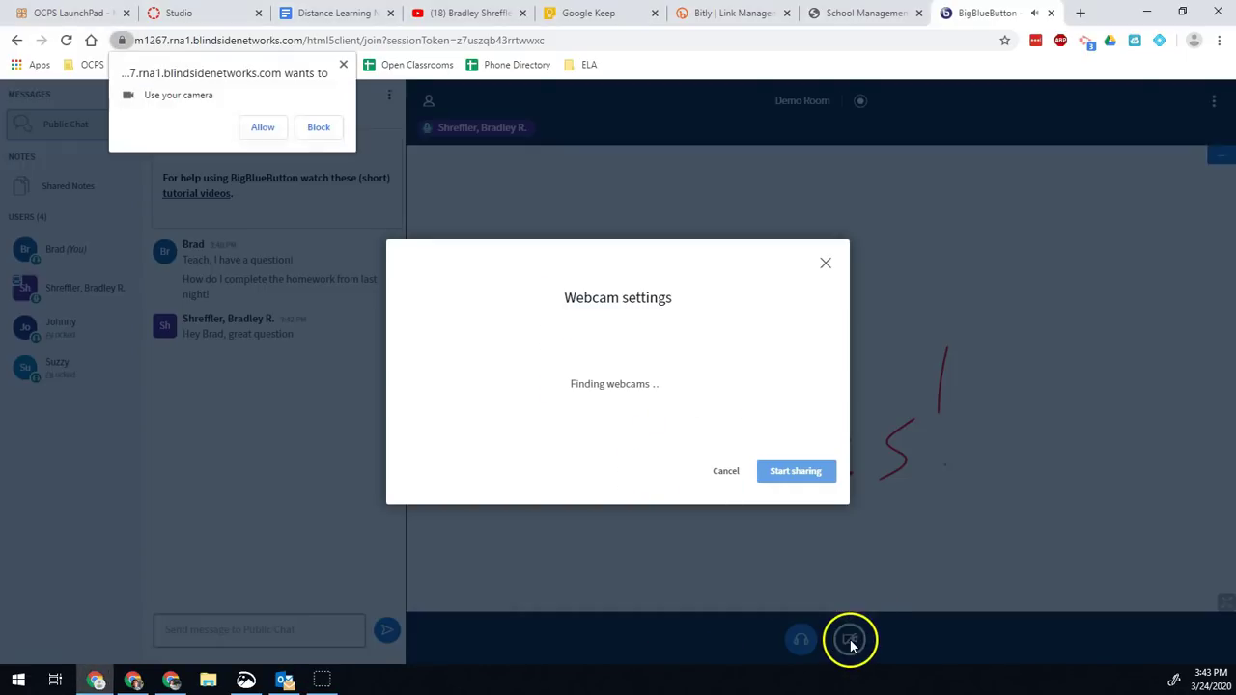
click(261, 130)
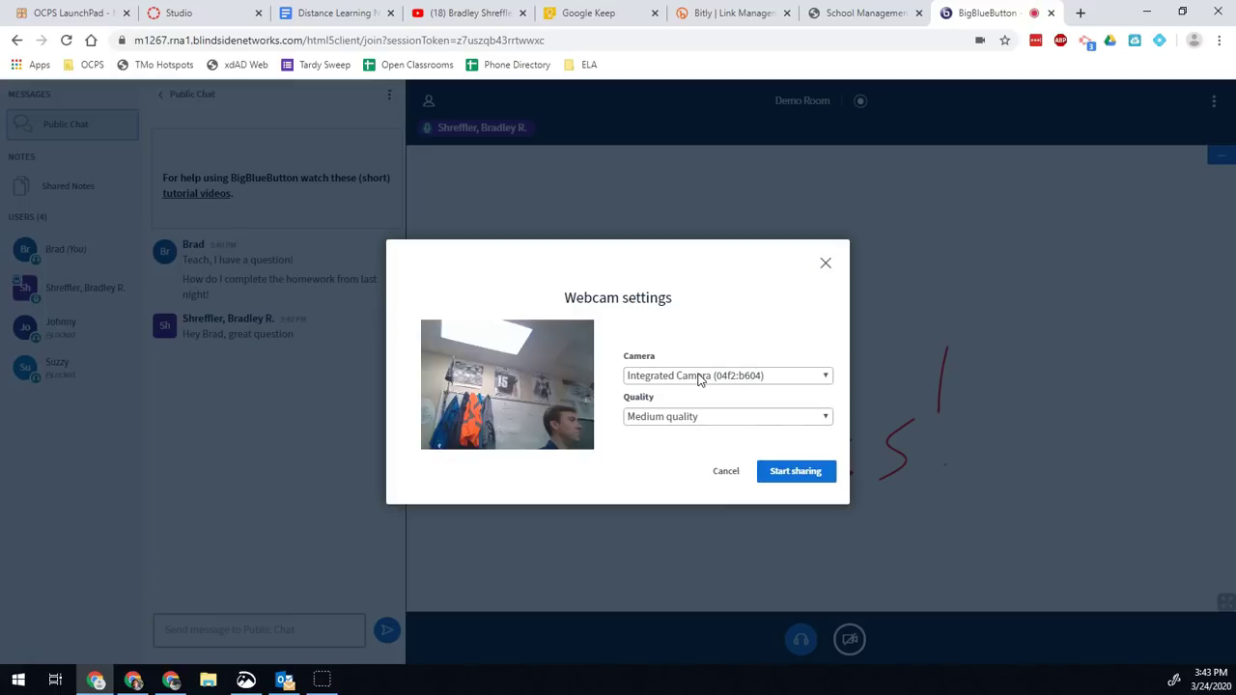
click(686, 379)
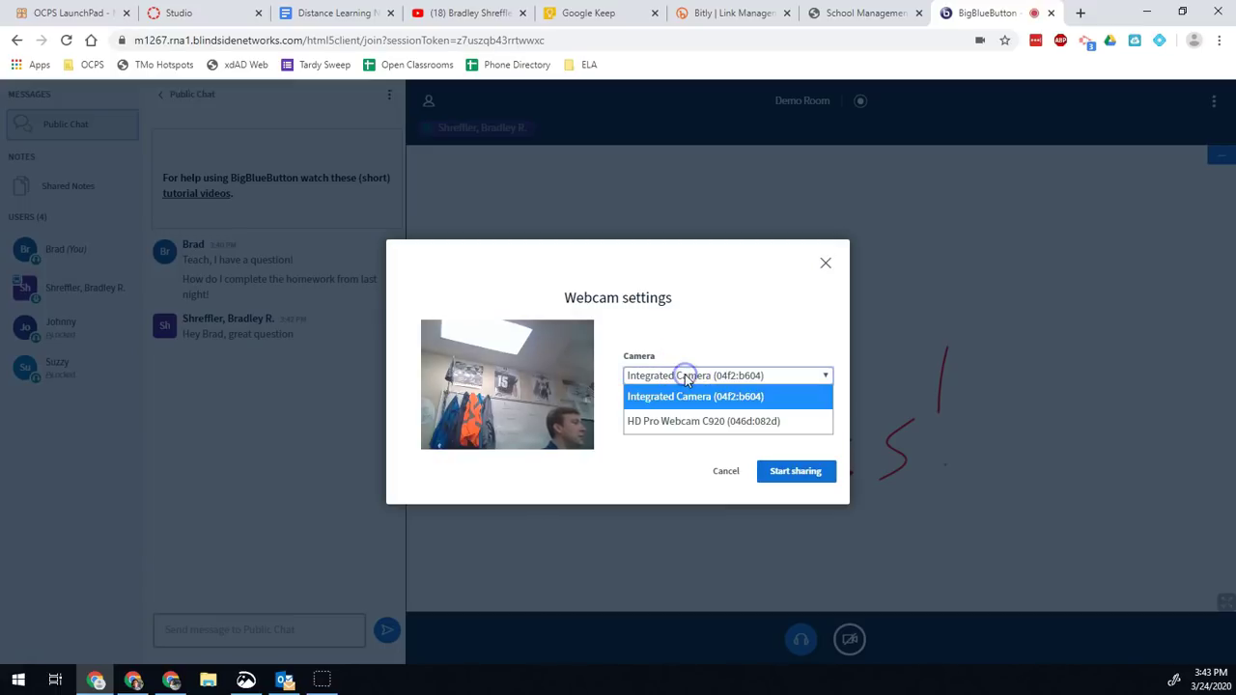
click(706, 426)
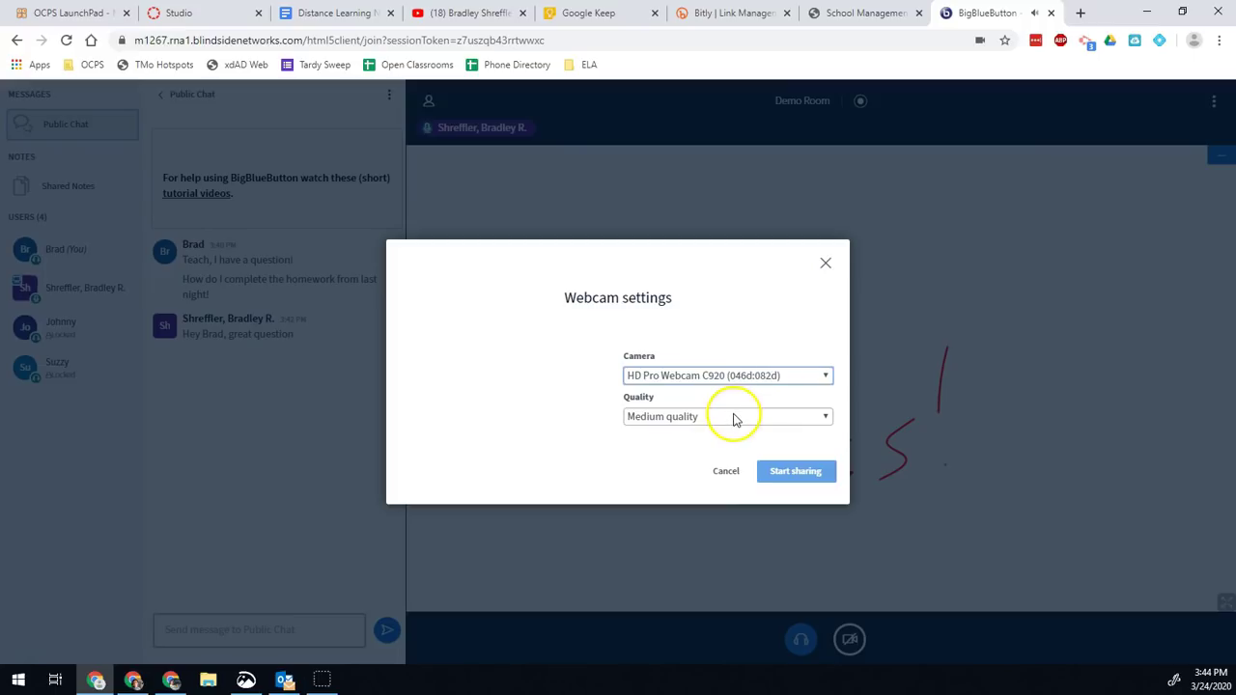
click(798, 472)
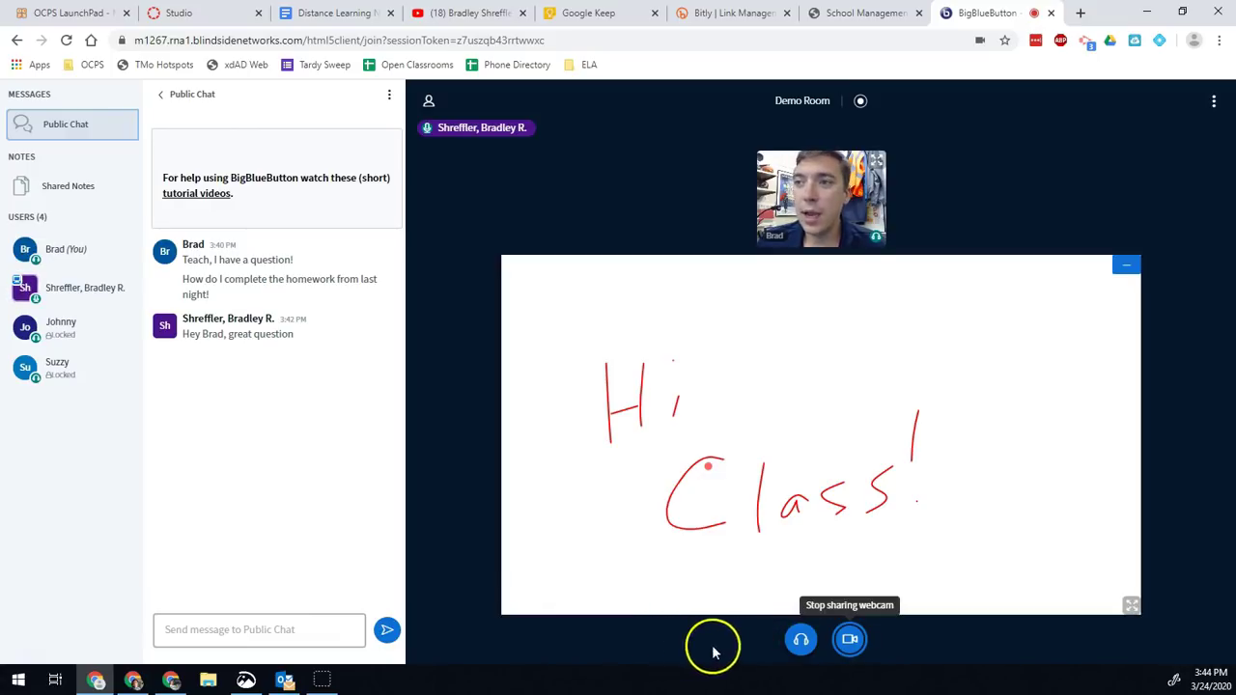
Leave audio, rejoin by microphone with browser permission and a passed echo test, then unmute.
click(801, 641)
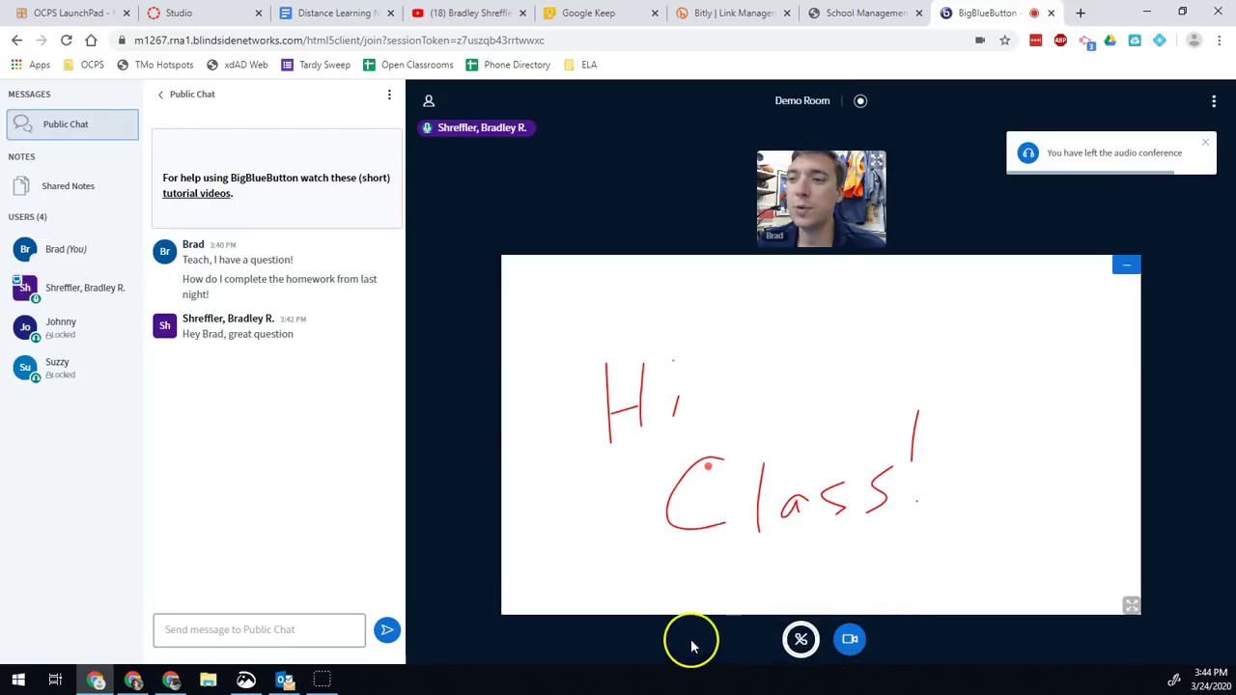
click(801, 641)
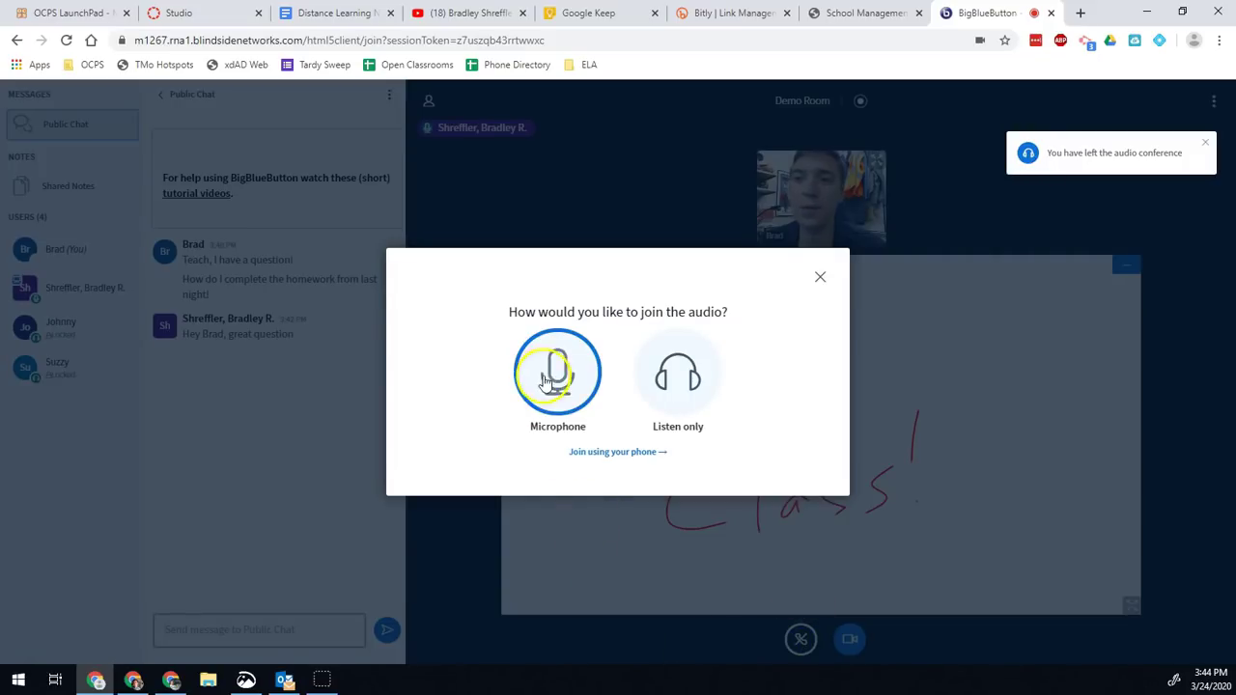
click(571, 378)
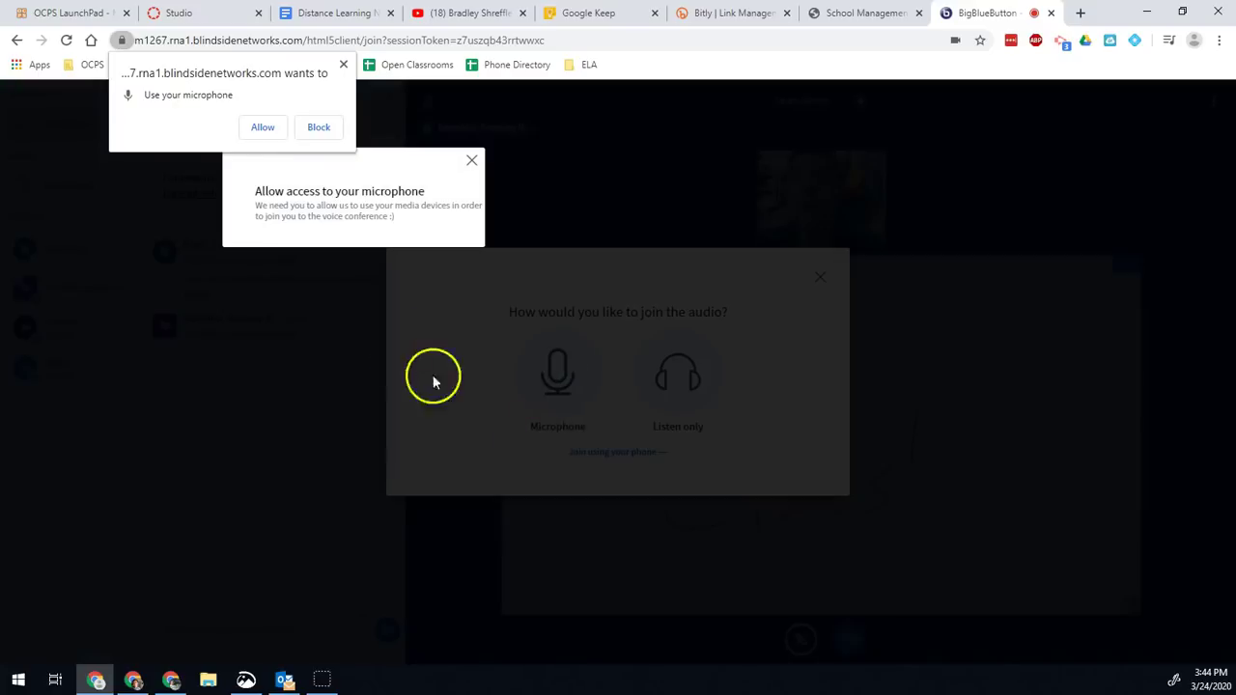
click(259, 131)
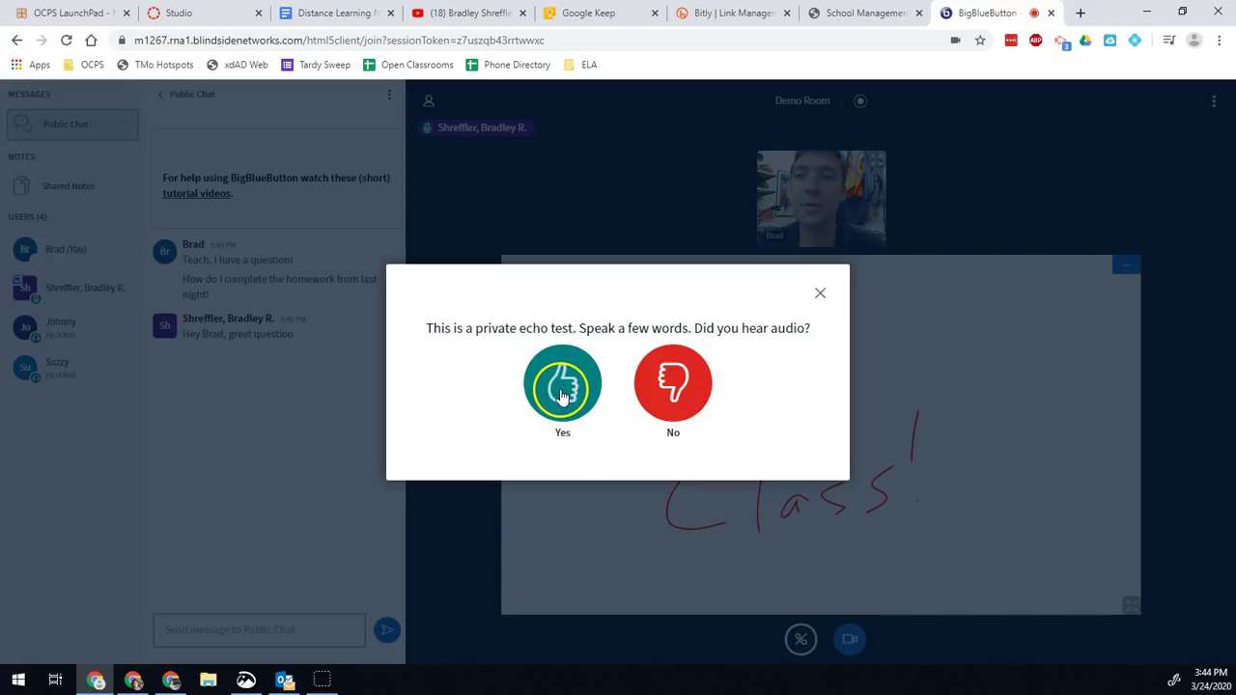
click(565, 390)
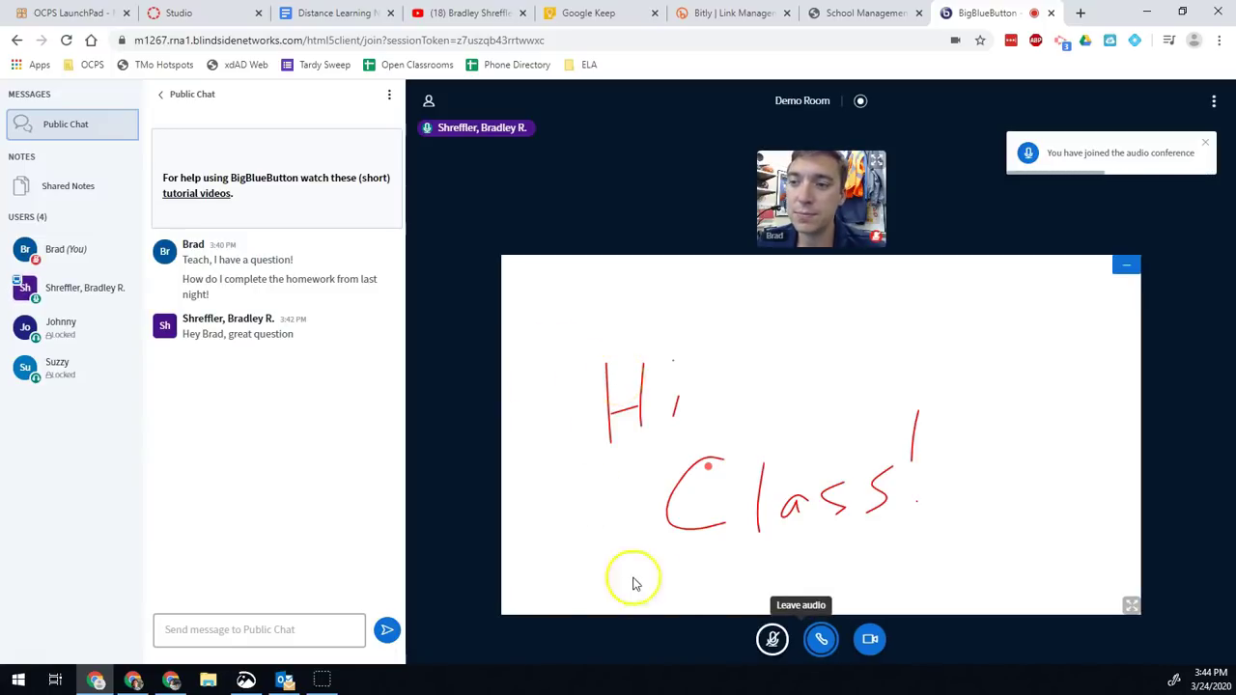
click(772, 640)
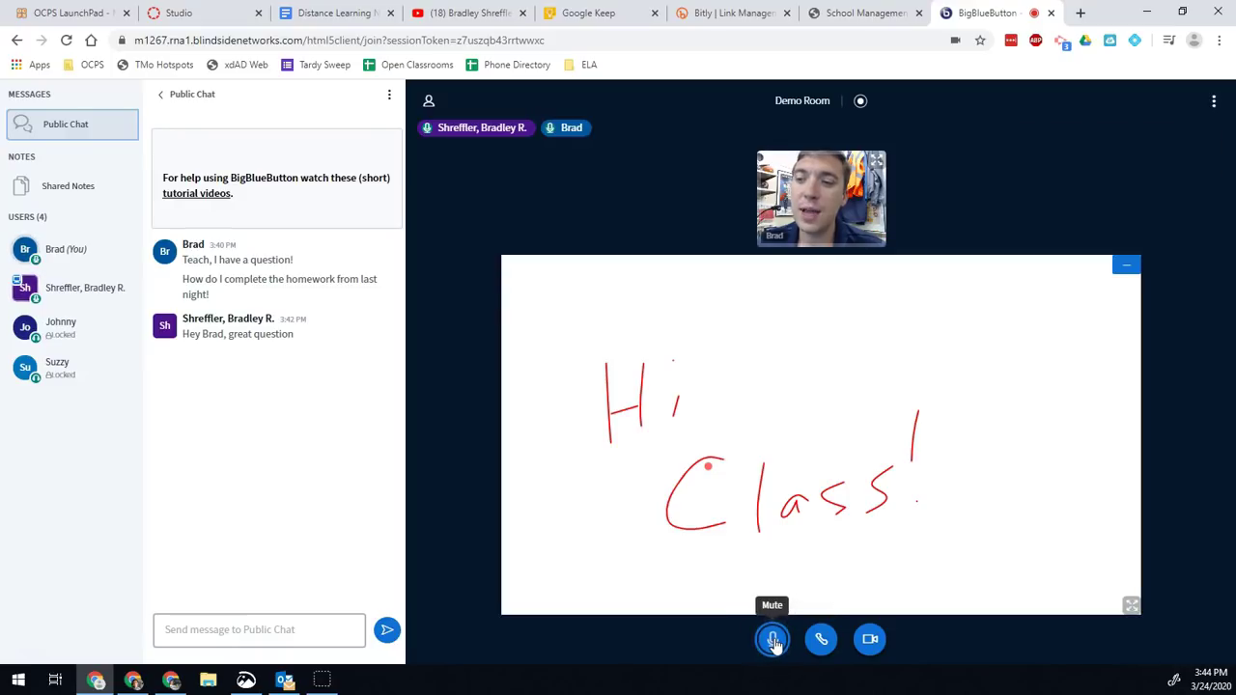
Mute the microphone, stop the webcam, and join breakout room Demo Room (Room - 2).
click(773, 640)
click(870, 640)
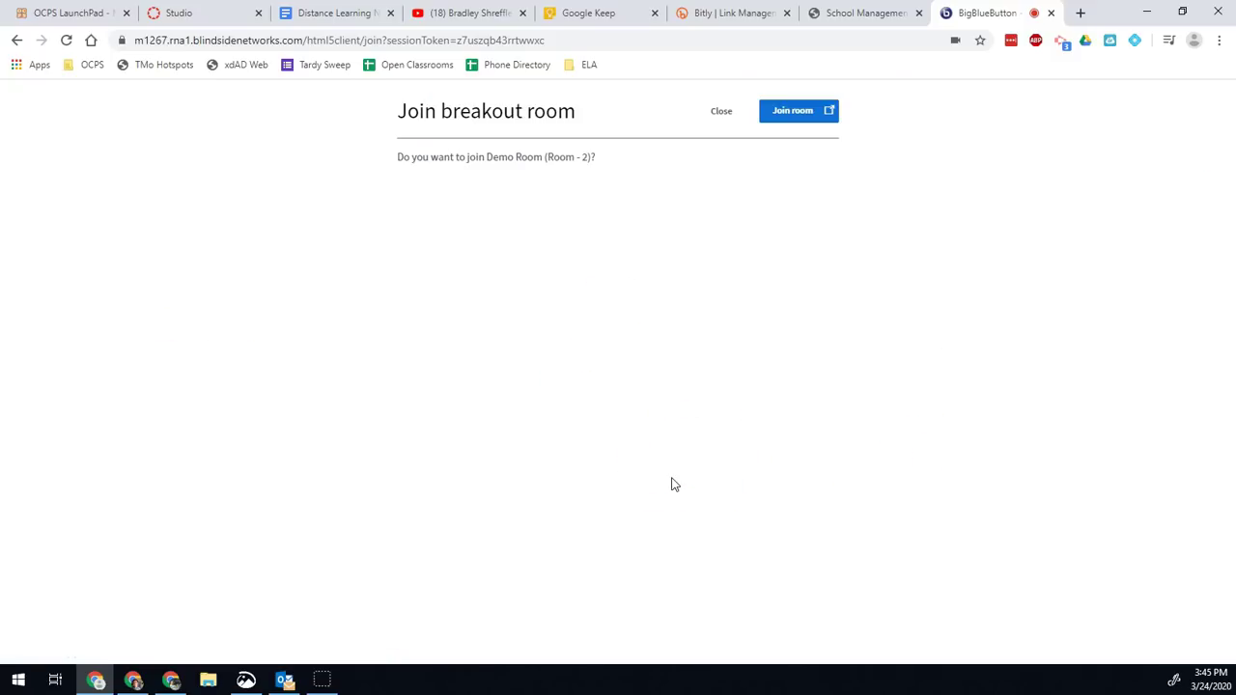
click(790, 114)
click(786, 115)
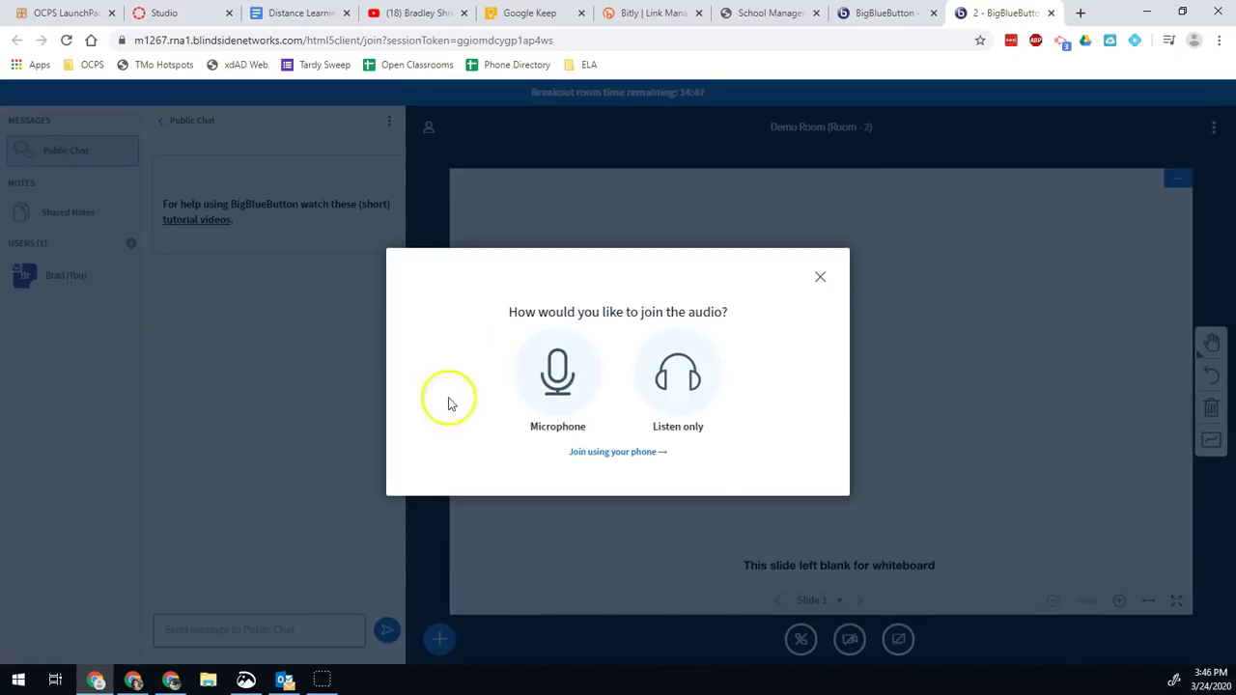
Join the breakout room's audio by Microphone and confirm the echo test.
click(546, 375)
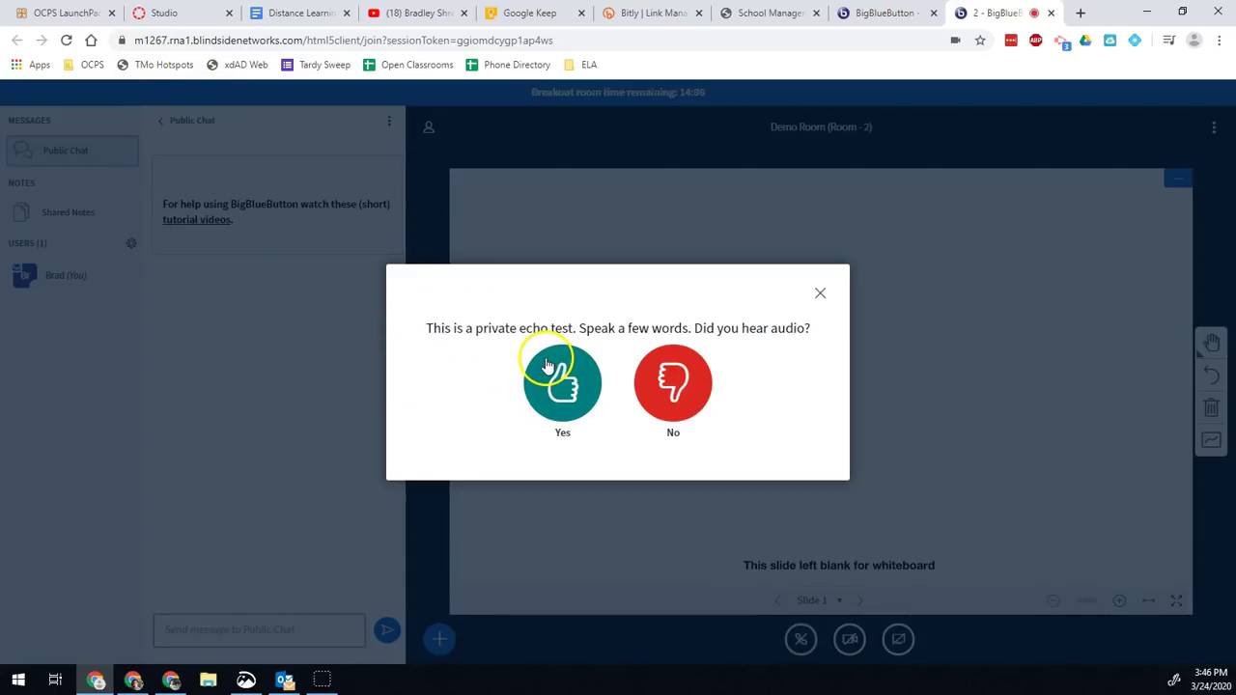
click(563, 376)
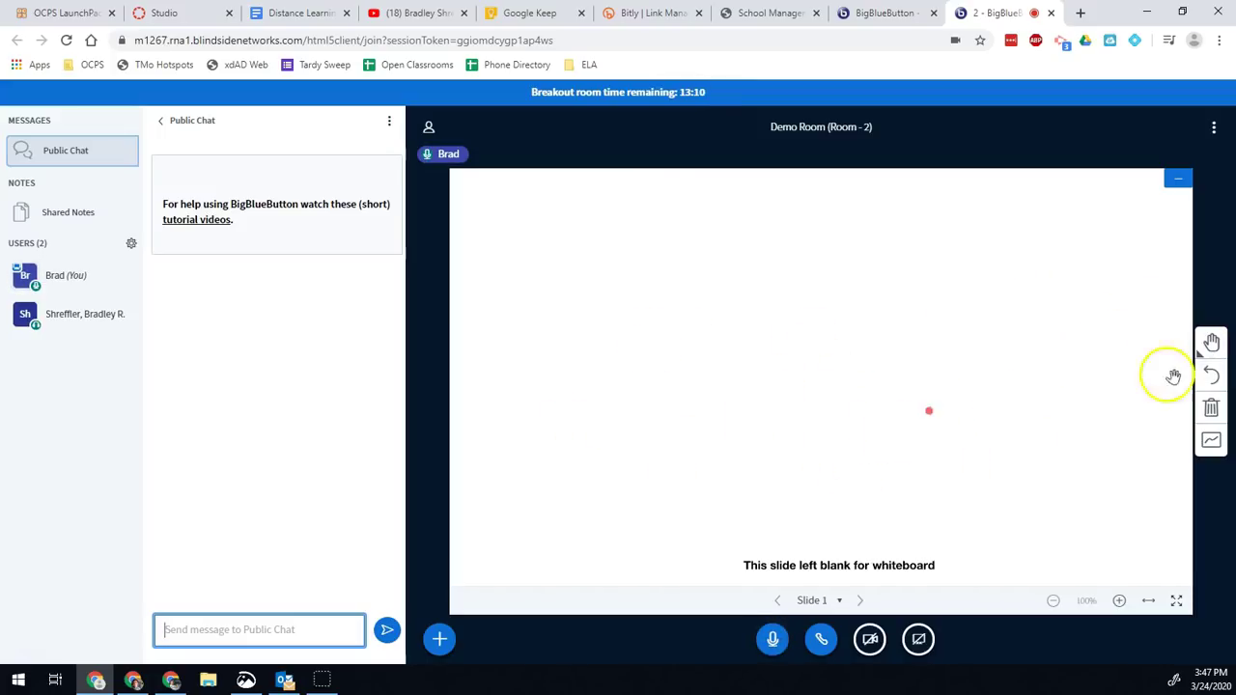
Draw 'Hi' in red with the Pencil tool on the breakout whiteboard.
click(1210, 343)
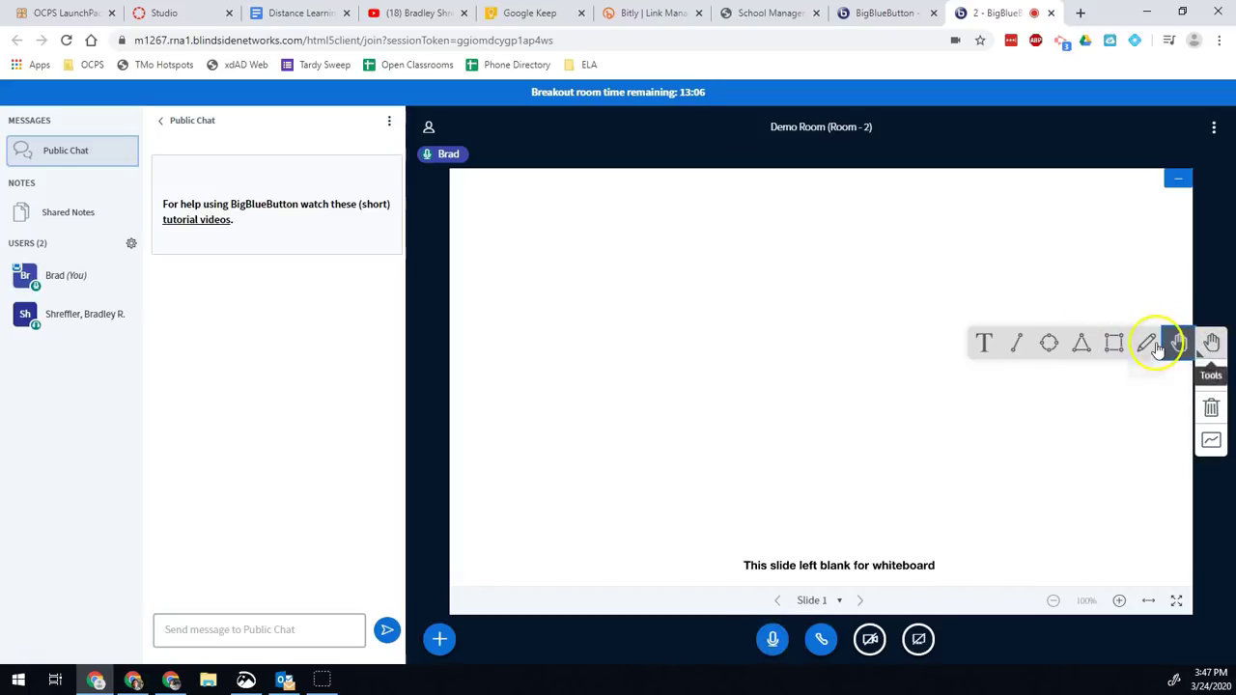
click(1147, 344)
mouse_move(569, 276)
mouse_down()
mouse_move(571, 323)
mouse_move(598, 284)
mouse_move(599, 304)
mouse_move(600, 278)
mouse_move(624, 315)
mouse_up()
click(625, 264)
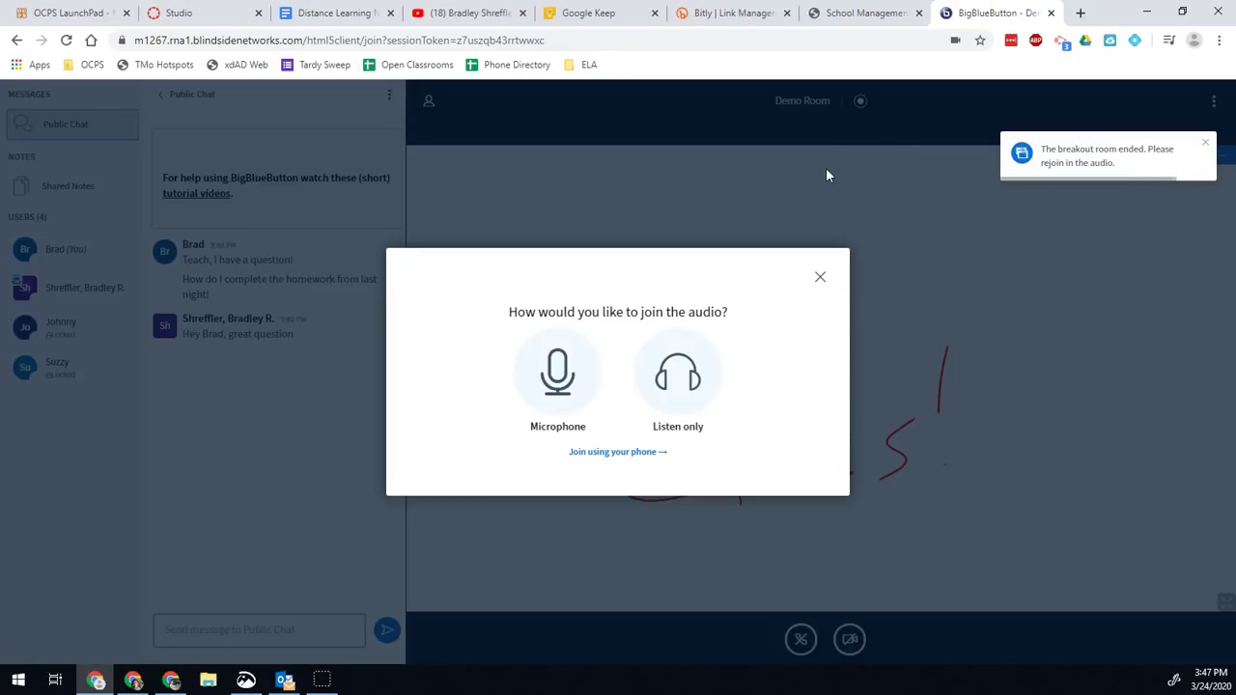
Rejoin the main Demo Room audio by Microphone, answering Yes to the echo test.
click(563, 380)
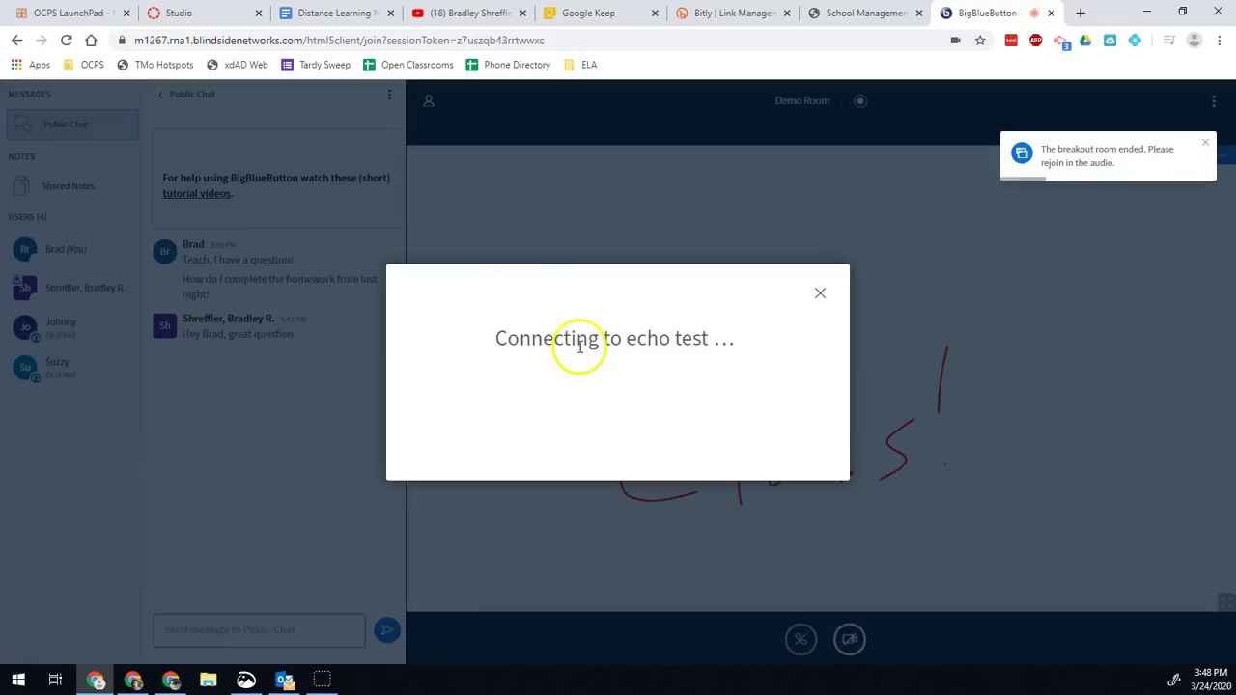
click(565, 396)
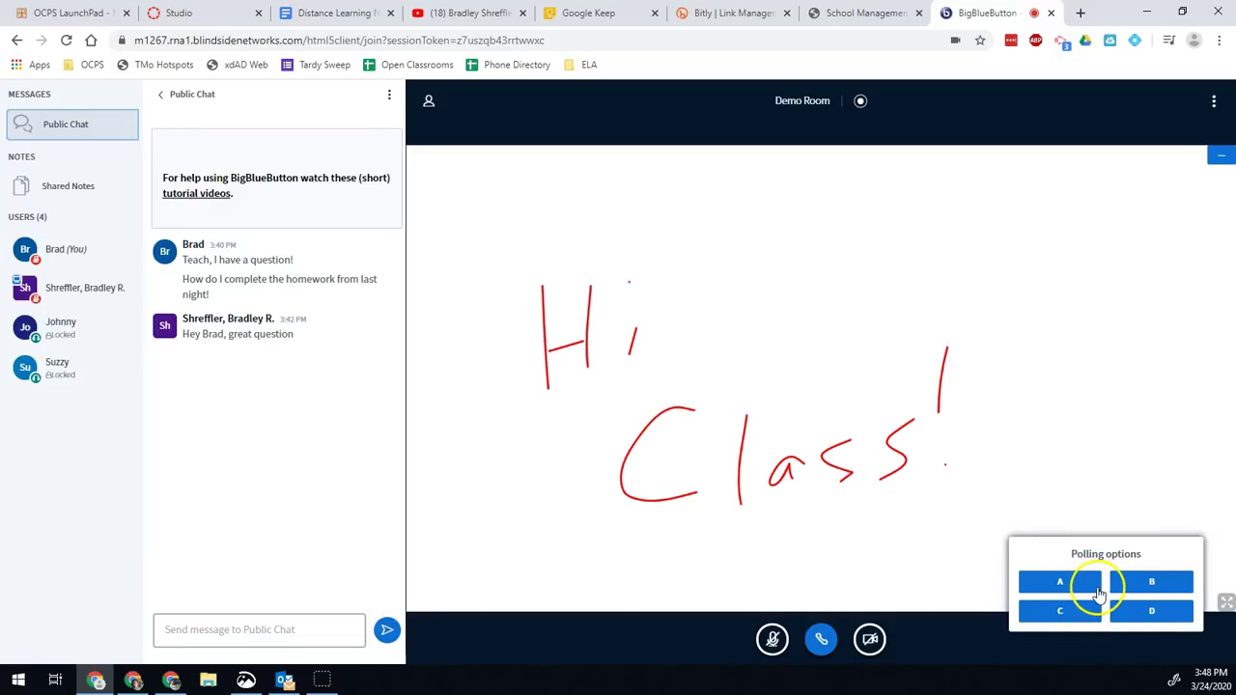
Vote B in the teacher's poll, leaving published results of one vote (100%) for B.
click(1169, 587)
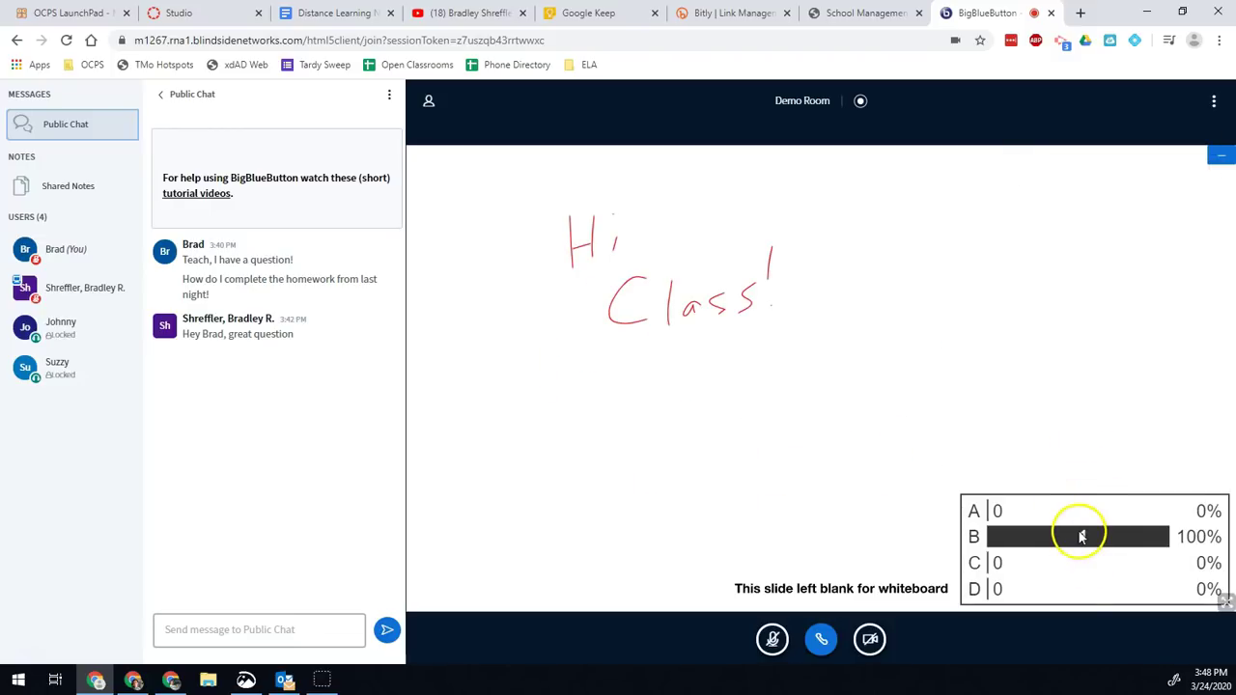
click(874, 470)
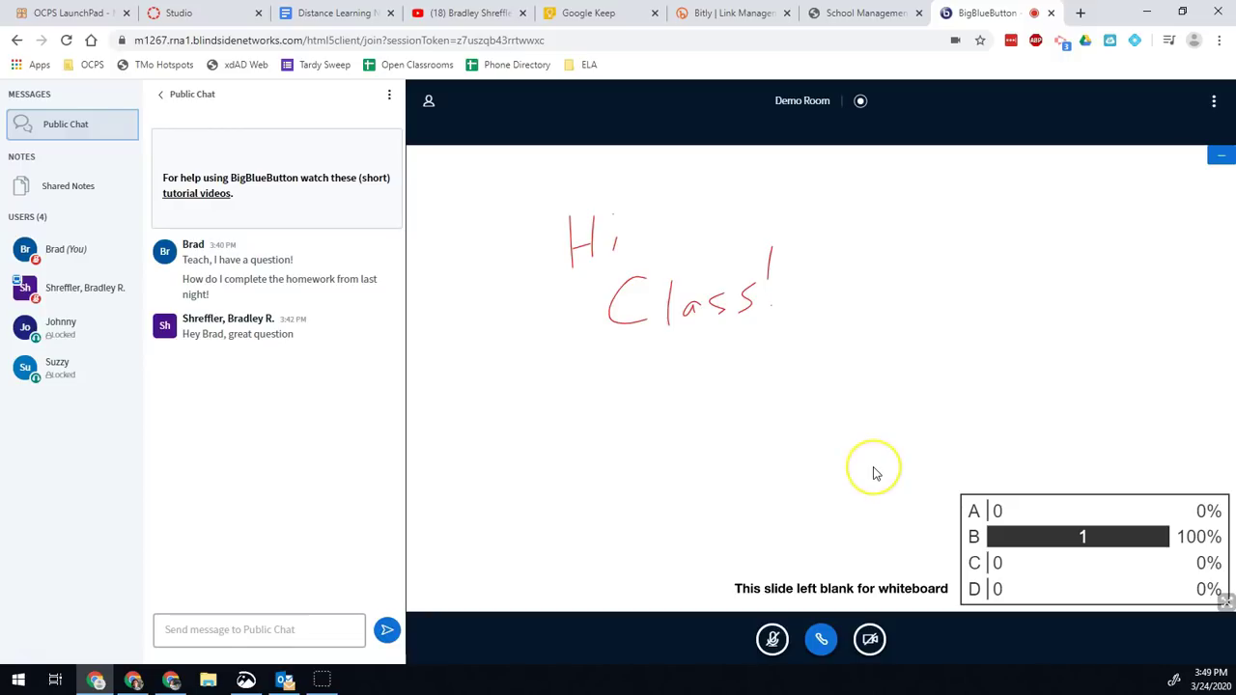